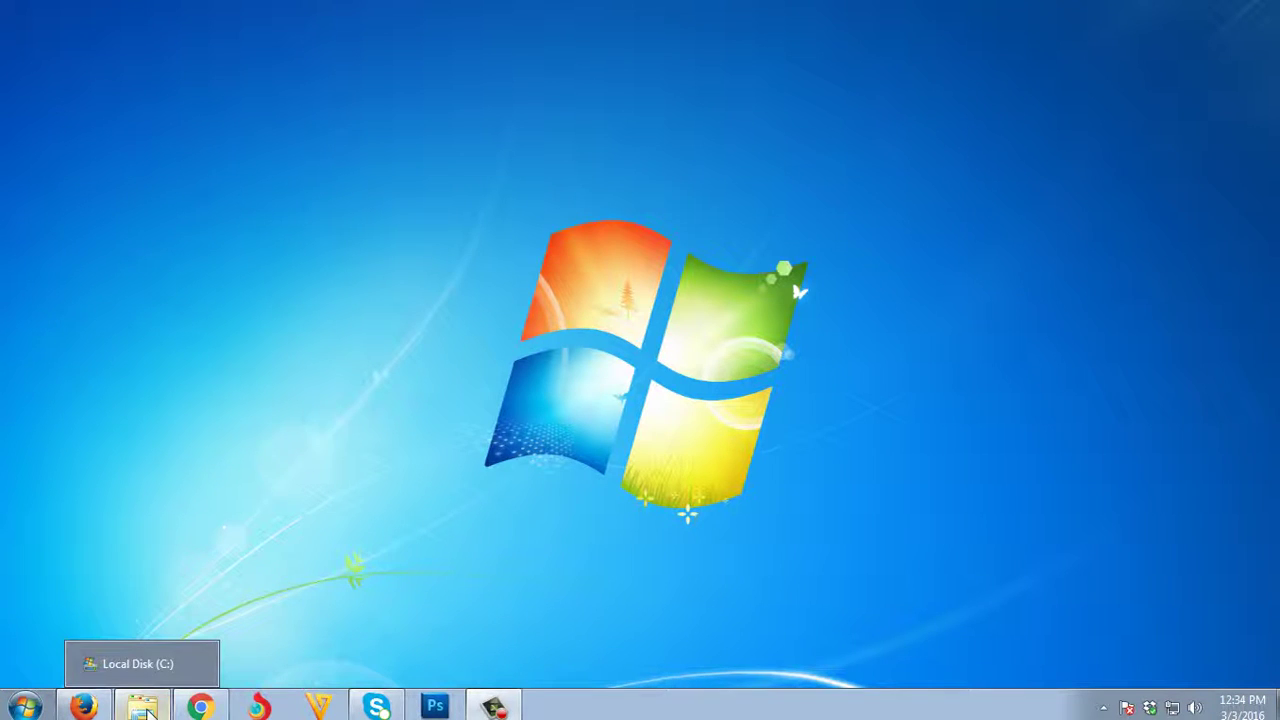
# - Check the SMS file's Properties on Local Disk (C:) to confirm it is an .exe application
pyautogui.click(140, 662)
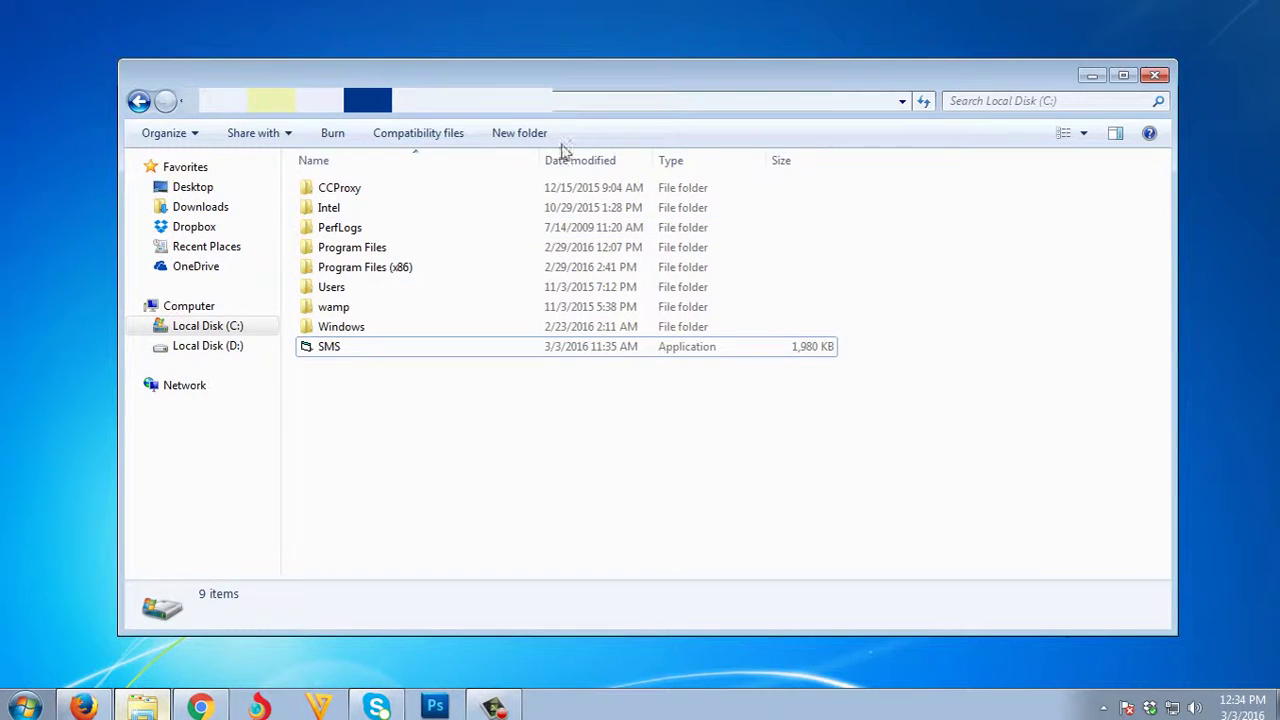
pyautogui.click(325, 350)
pyautogui.rightClick(325, 350)
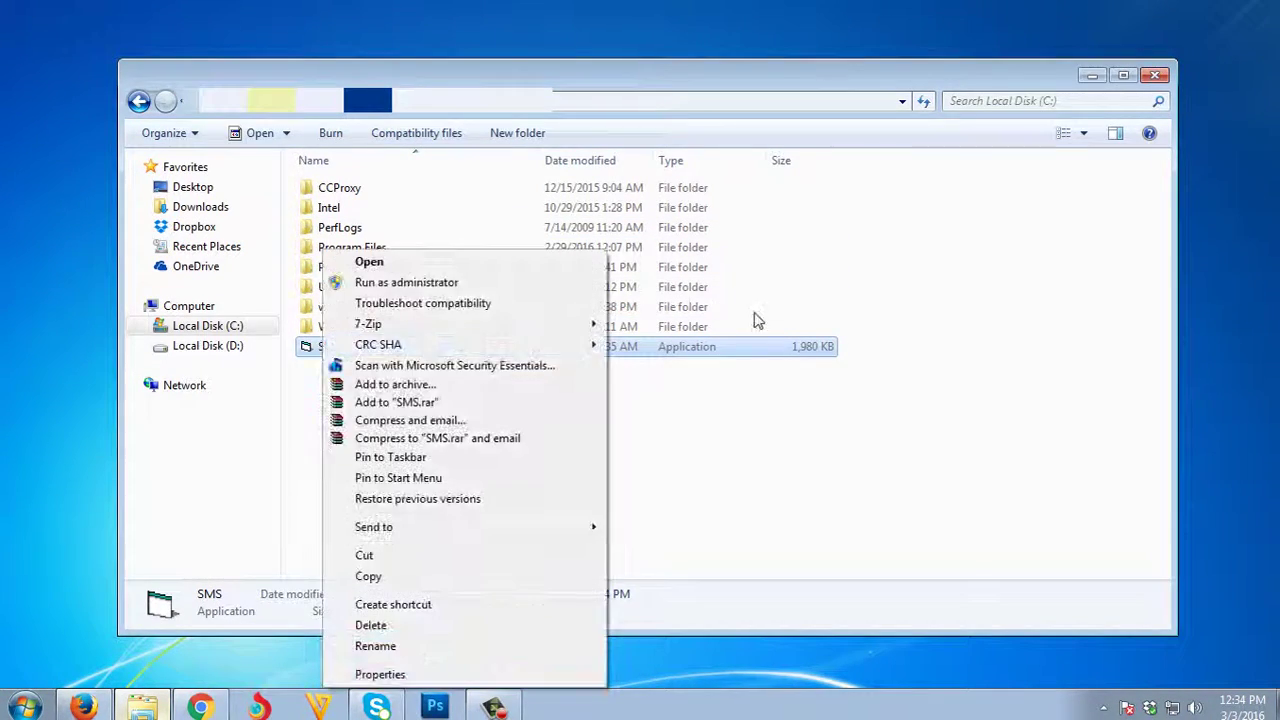
pyautogui.click(694, 346)
pyautogui.rightClick(372, 346)
pyautogui.click(430, 674)
pyautogui.doubleClick(533, 321)
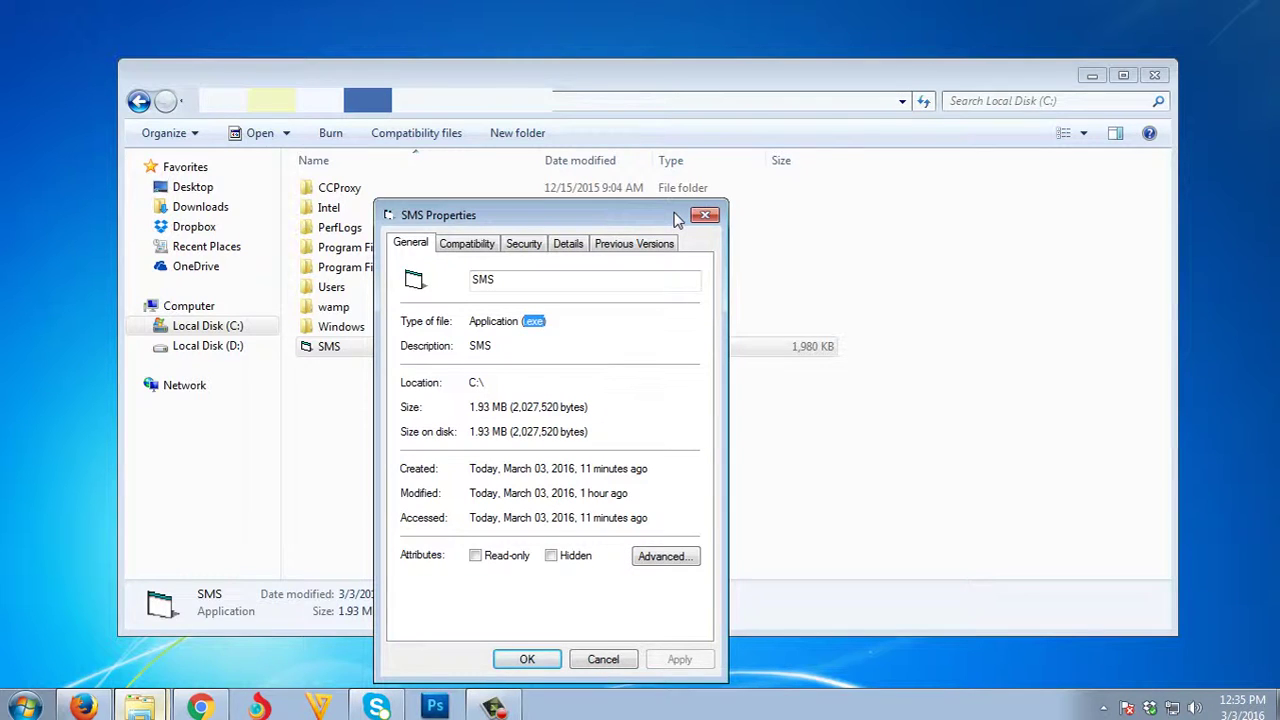
pyautogui.click(704, 216)
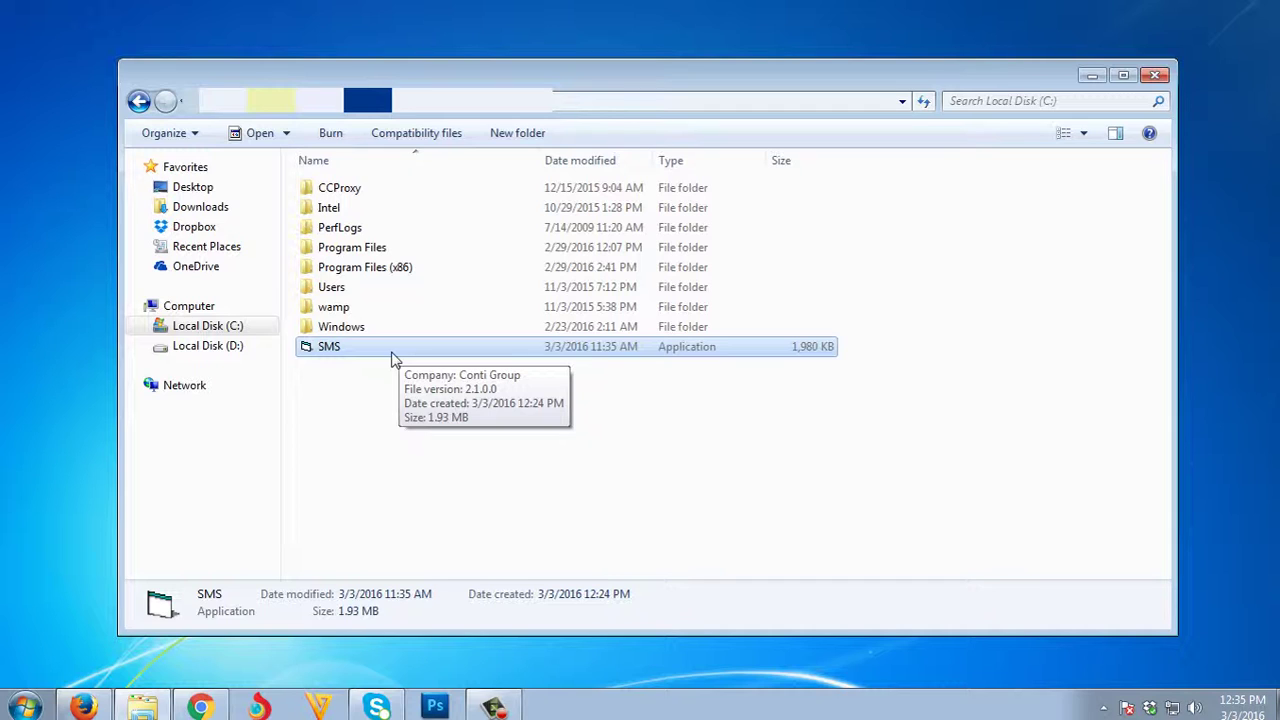
# - Uncheck 'Hide extensions for known file types' in Folder Options and apply it
pyautogui.press('alt')
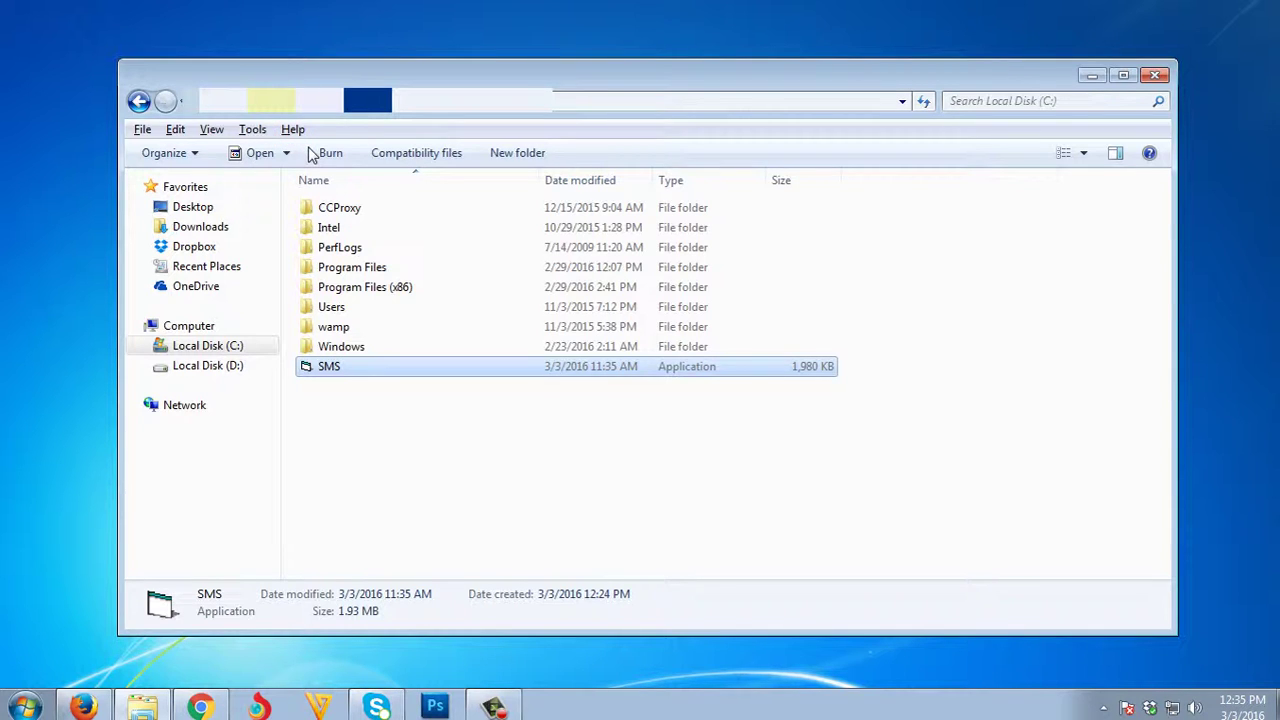
pyautogui.press('alt')
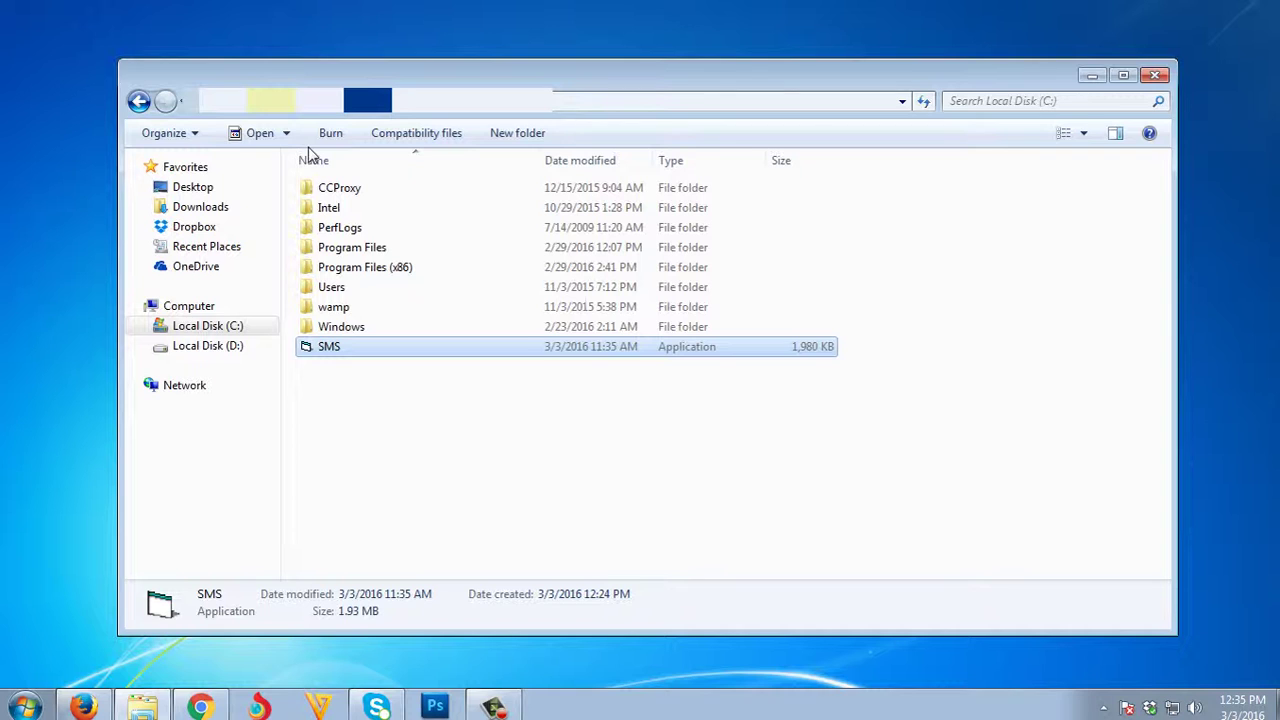
pyautogui.press('alt')
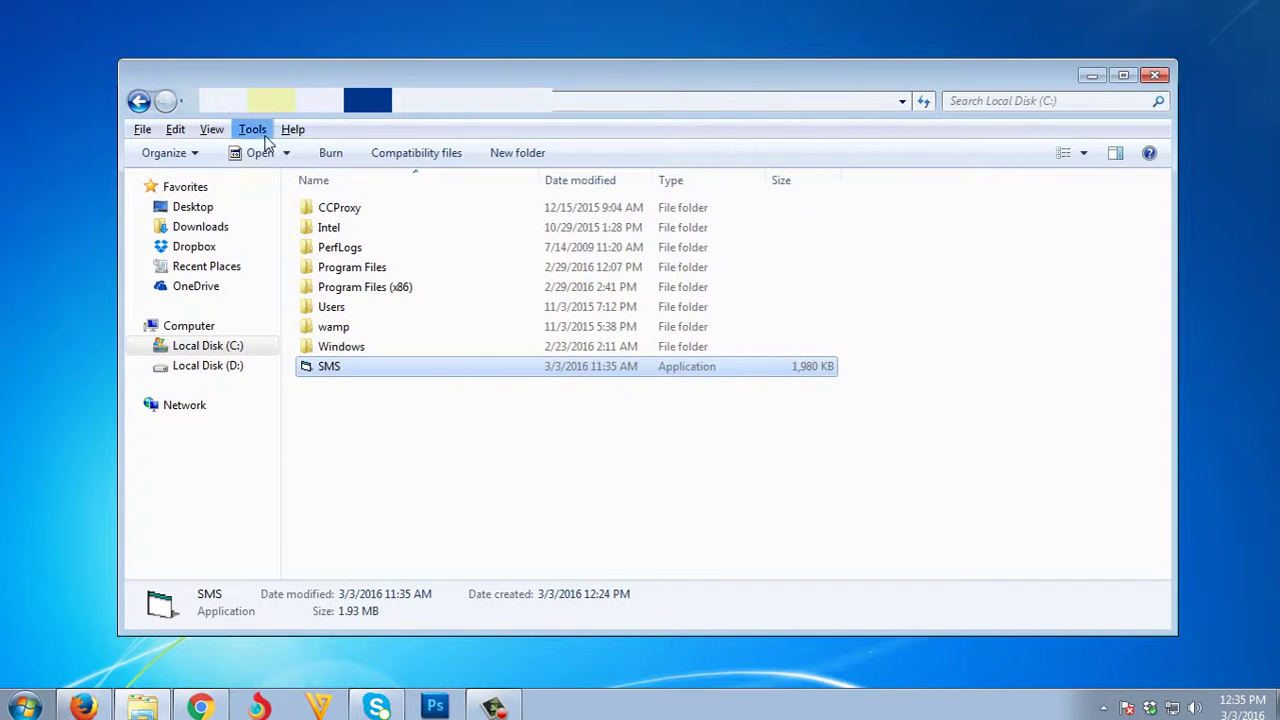
pyautogui.click(262, 135)
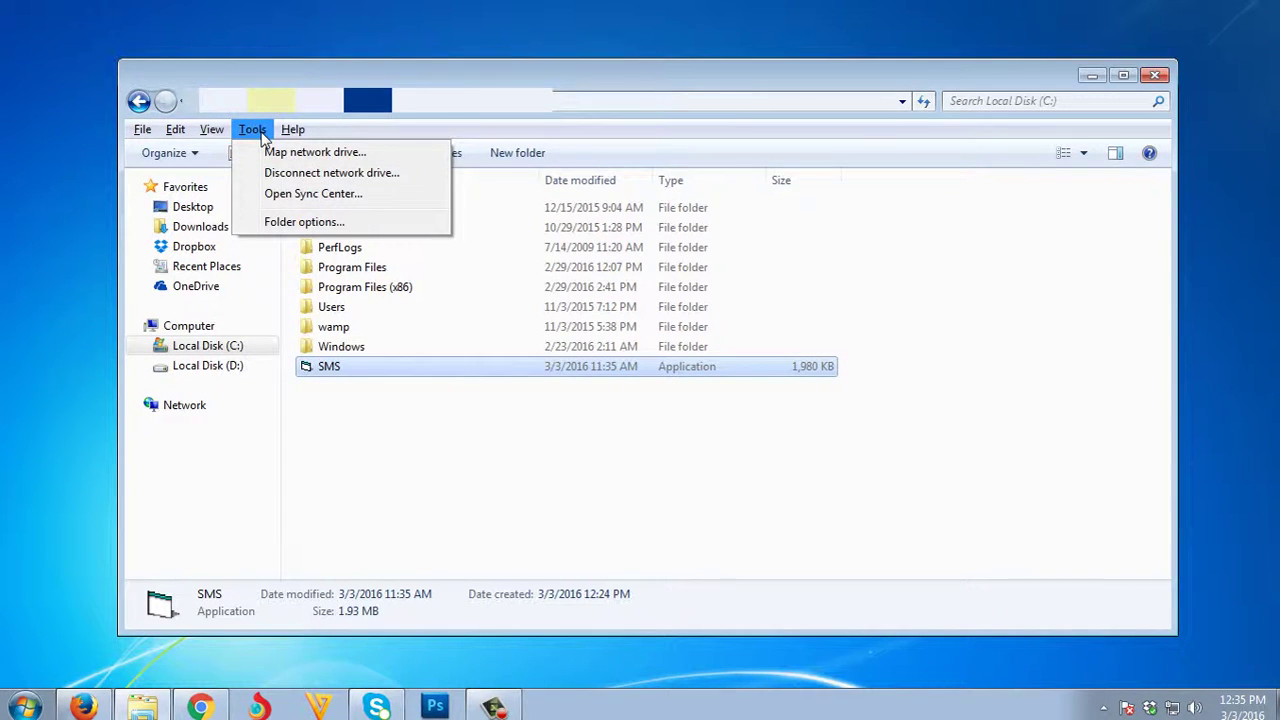
pyautogui.click(300, 221)
pyautogui.moveTo(358, 148); pyautogui.dragTo(720, 136)
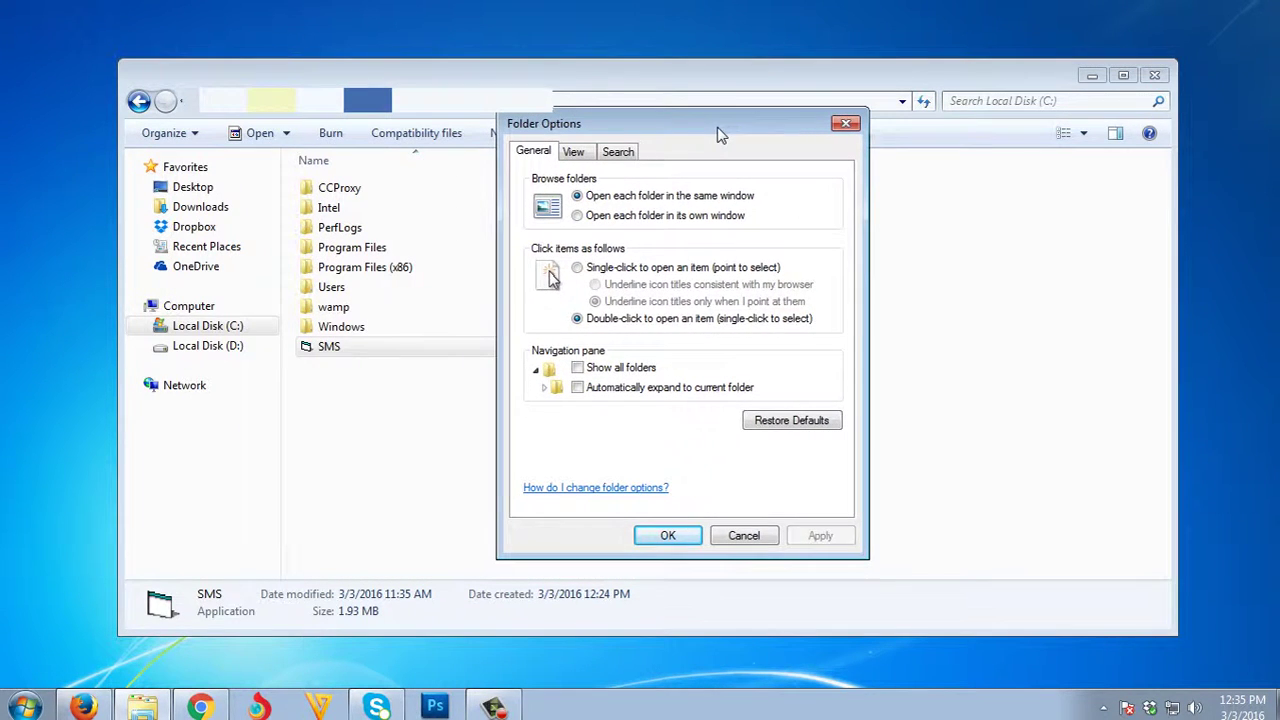
pyautogui.click(590, 161)
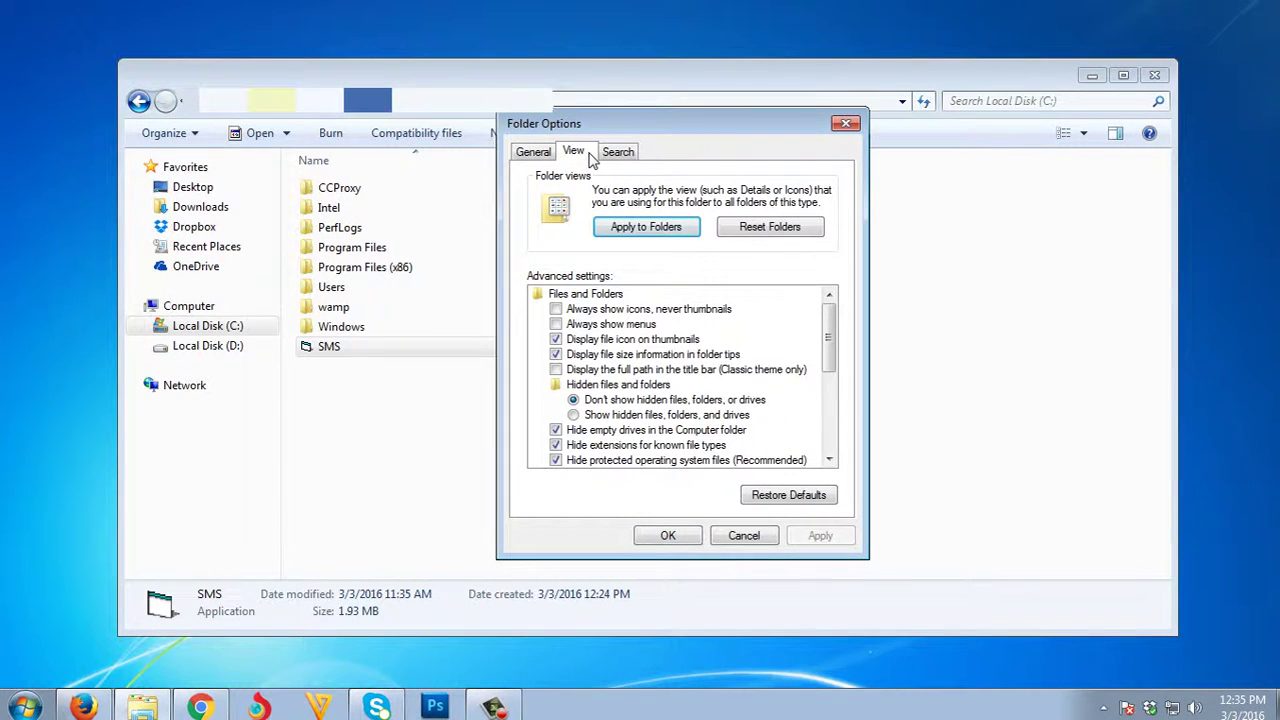
pyautogui.scroll(-2, 829, 348)
pyautogui.scroll(-1, 829, 348)
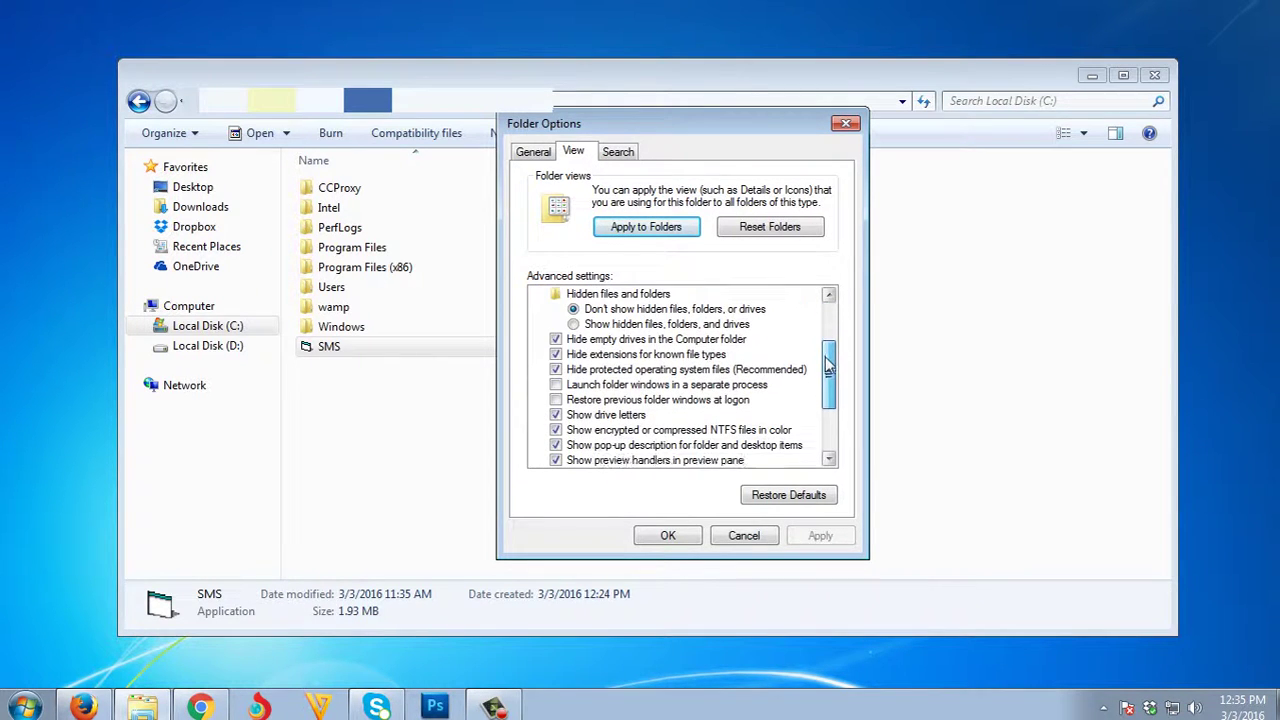
pyautogui.click(556, 355)
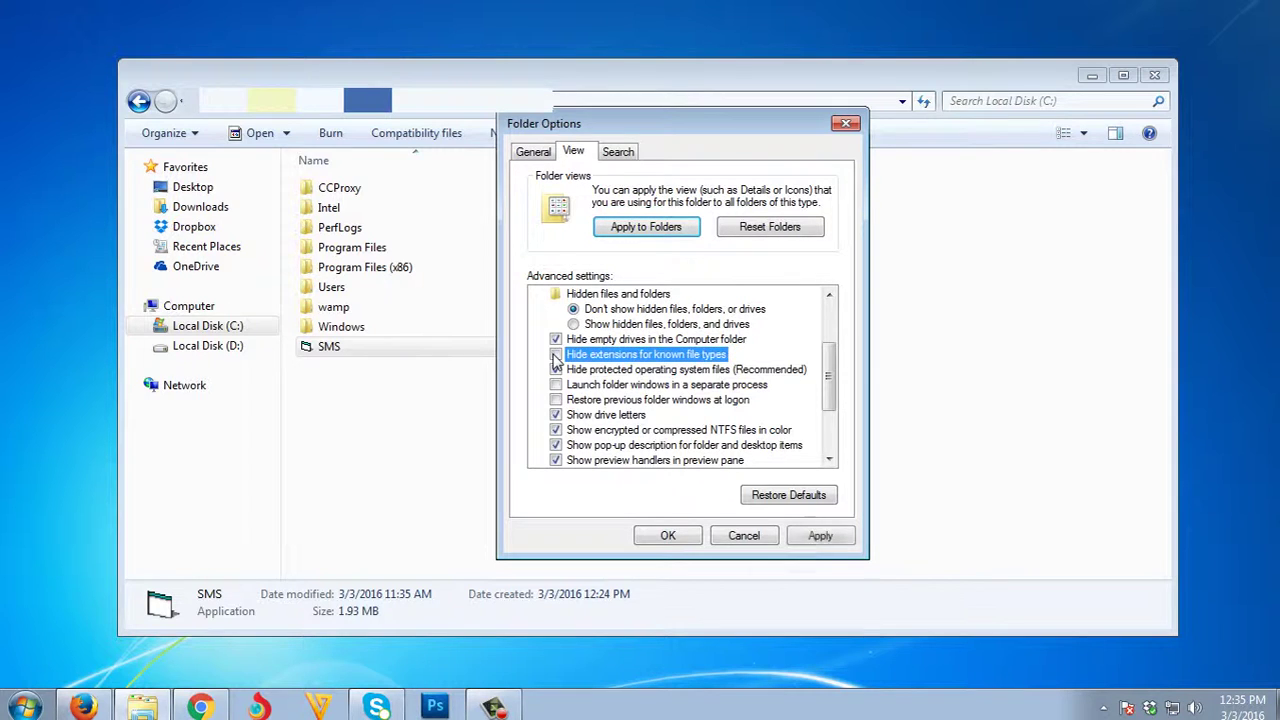
pyautogui.click(818, 538)
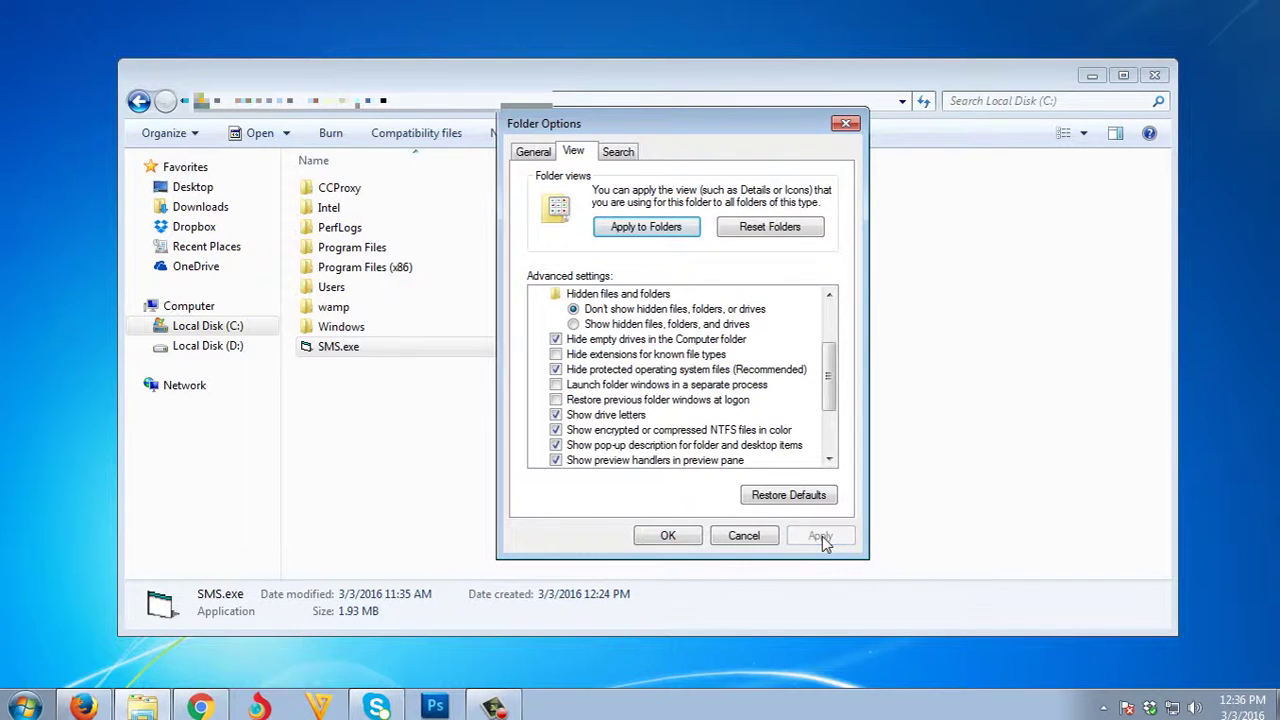
pyautogui.click(684, 540)
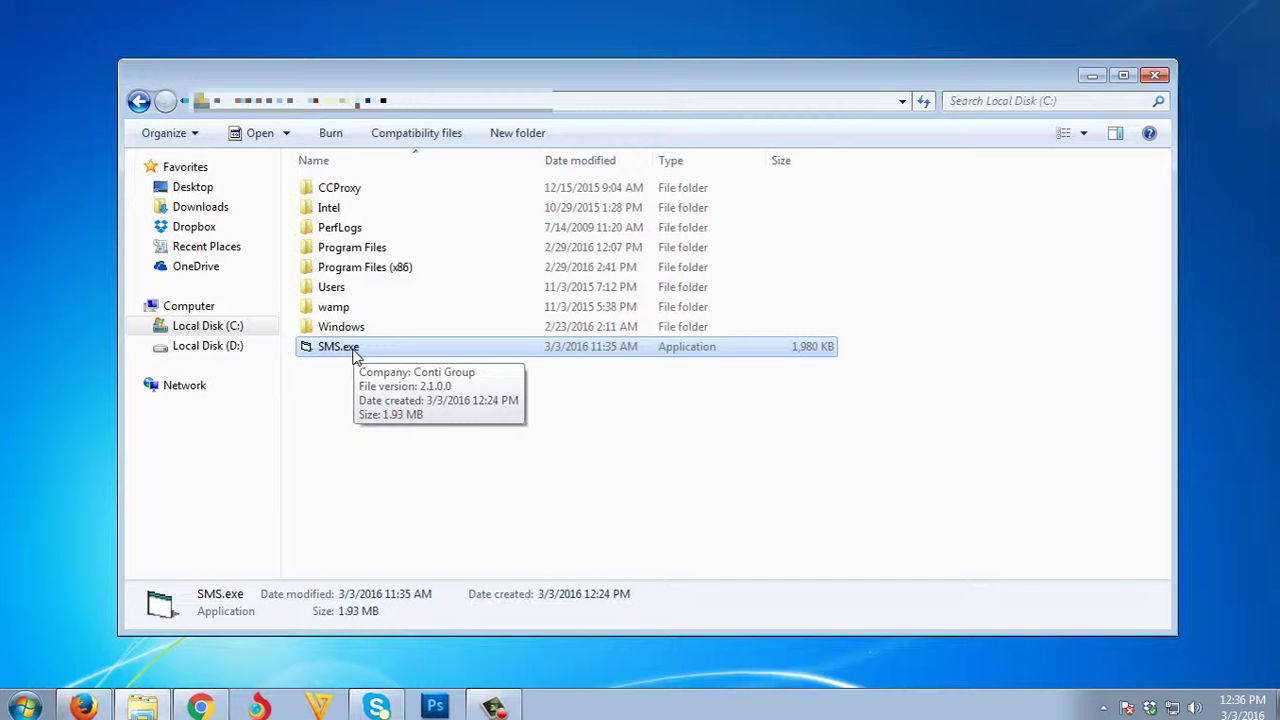
# - Rename SMS.exe to SMS.exe1, accepting the extension warning and the administrator prompt
pyautogui.click(352, 352)
pyautogui.press('End')
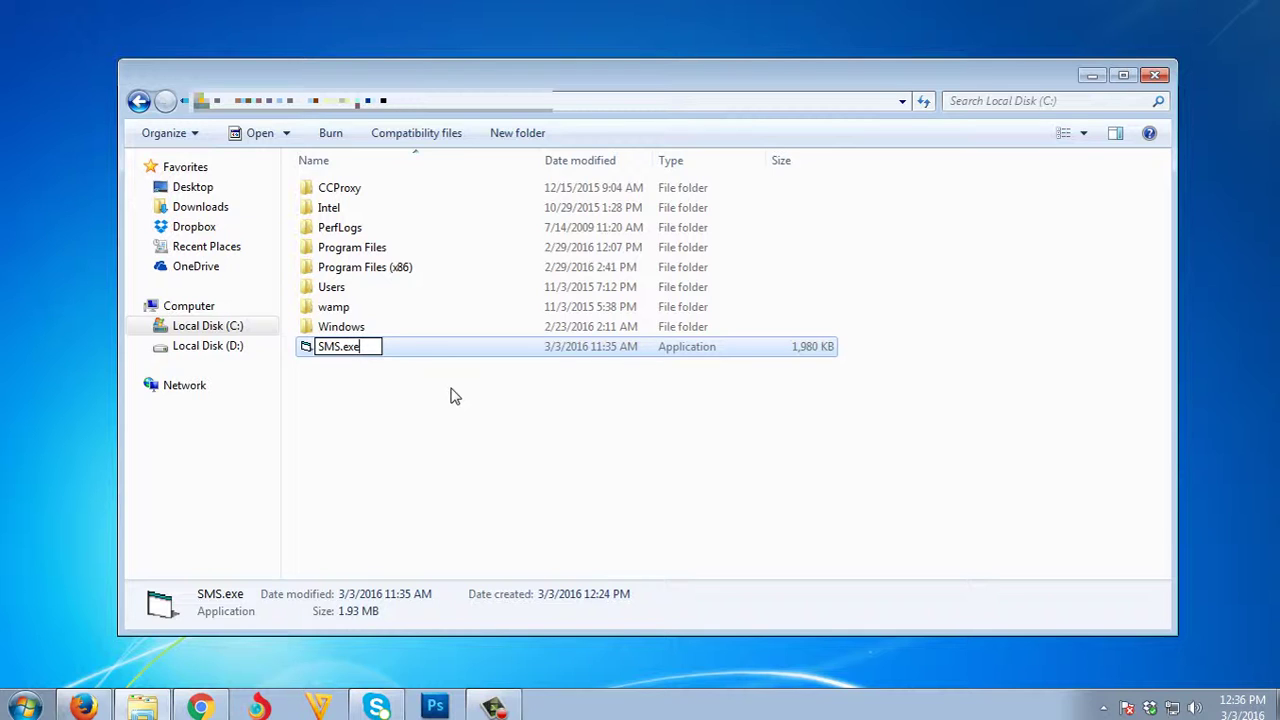
pyautogui.write('1')
pyautogui.press('Return')
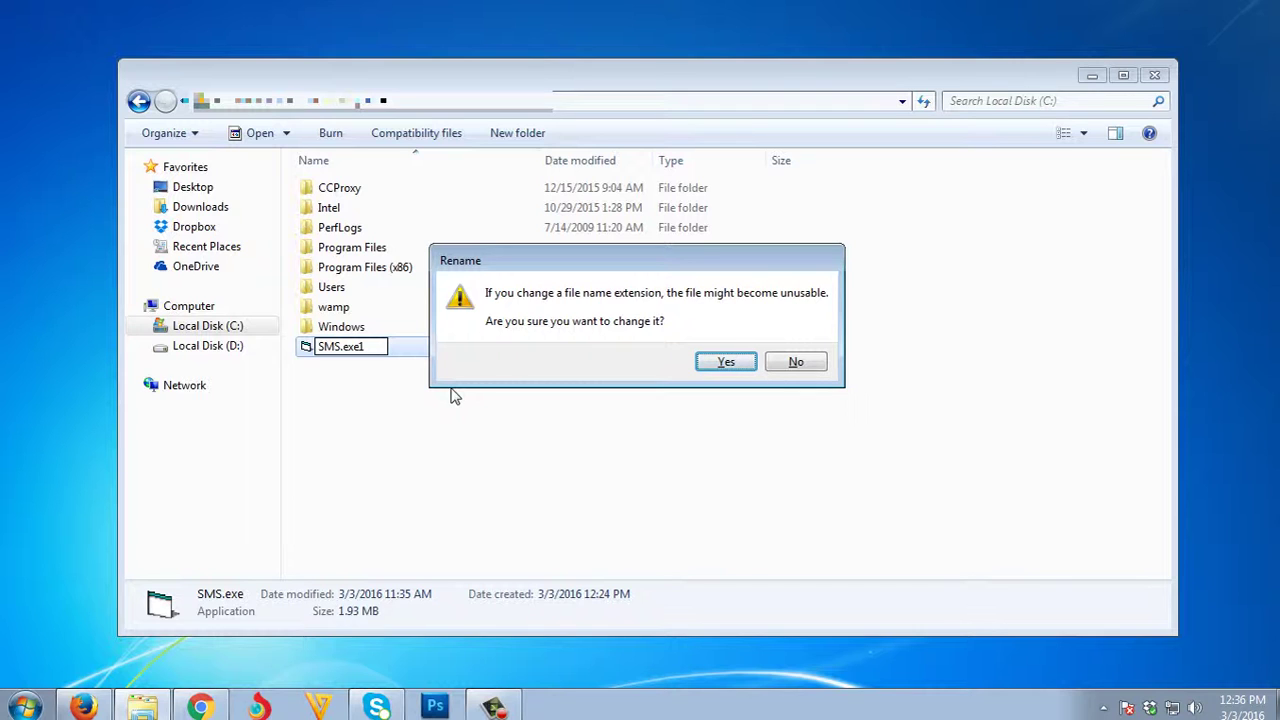
pyautogui.click(730, 364)
pyautogui.click(623, 430)
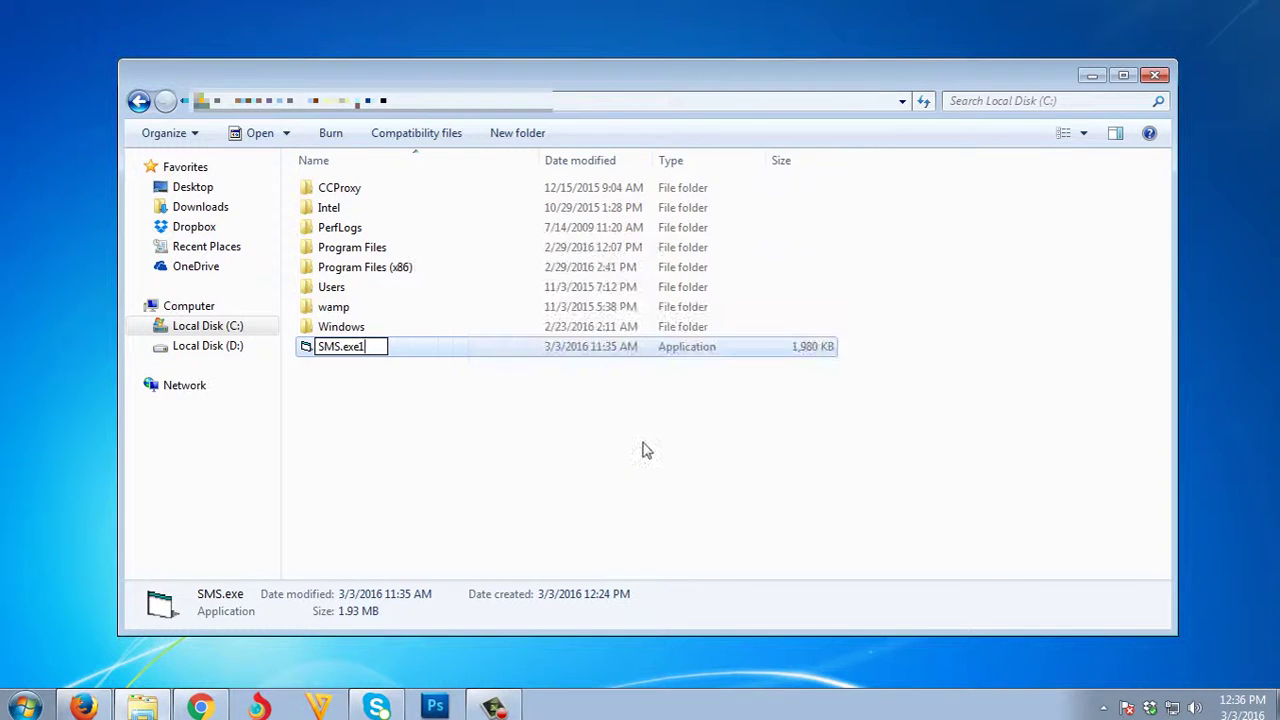
pyautogui.click(449, 418)
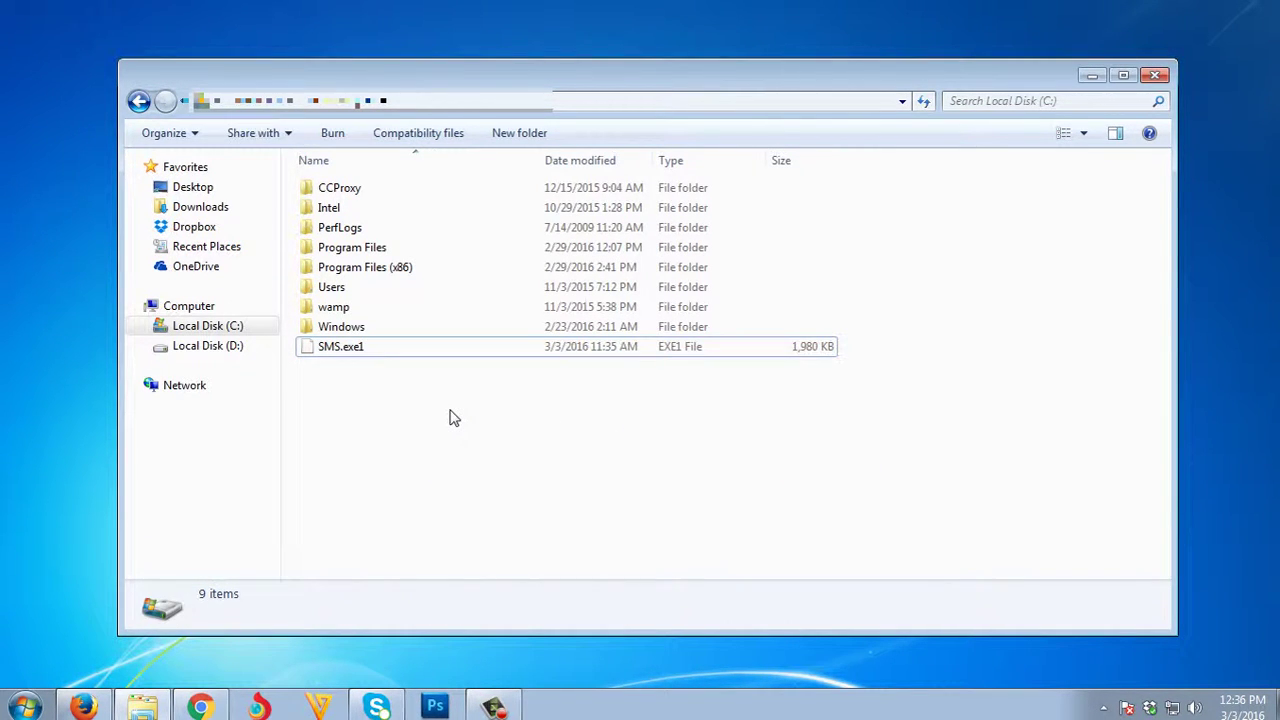
# - Start a new Gmail message addressed to the suggested contact
pyautogui.click(85, 707)
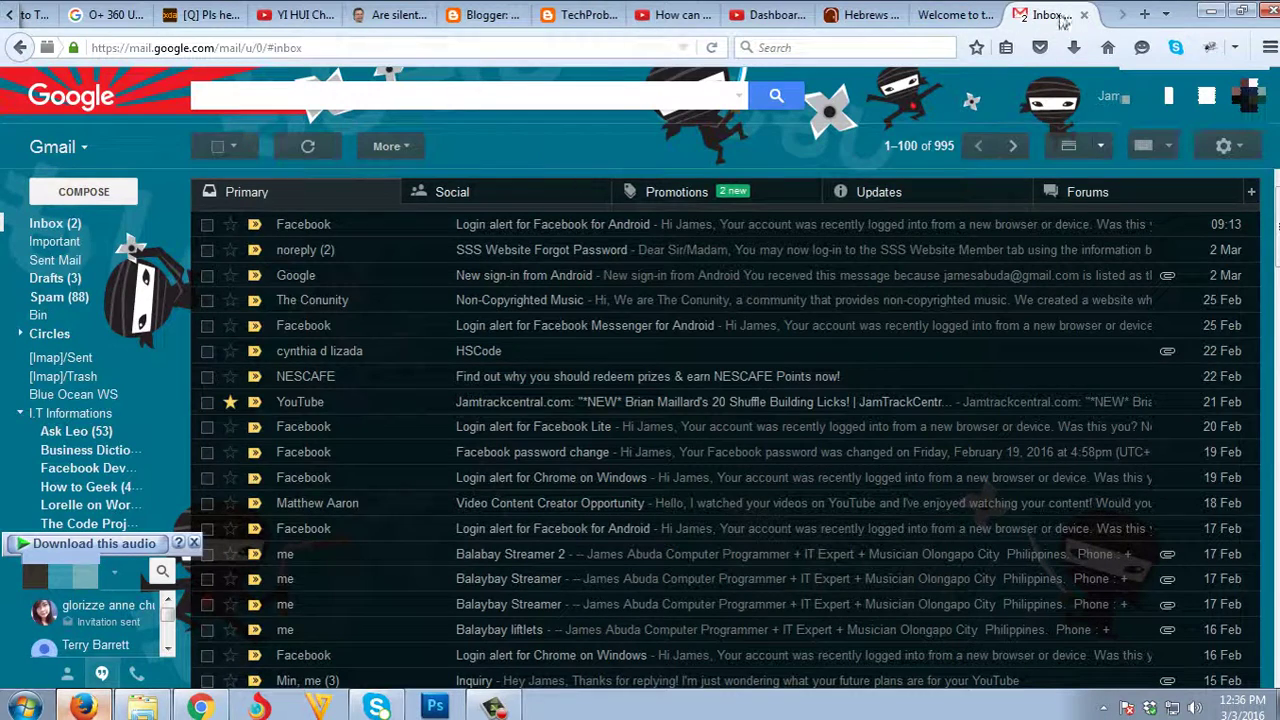
pyautogui.click(100, 198)
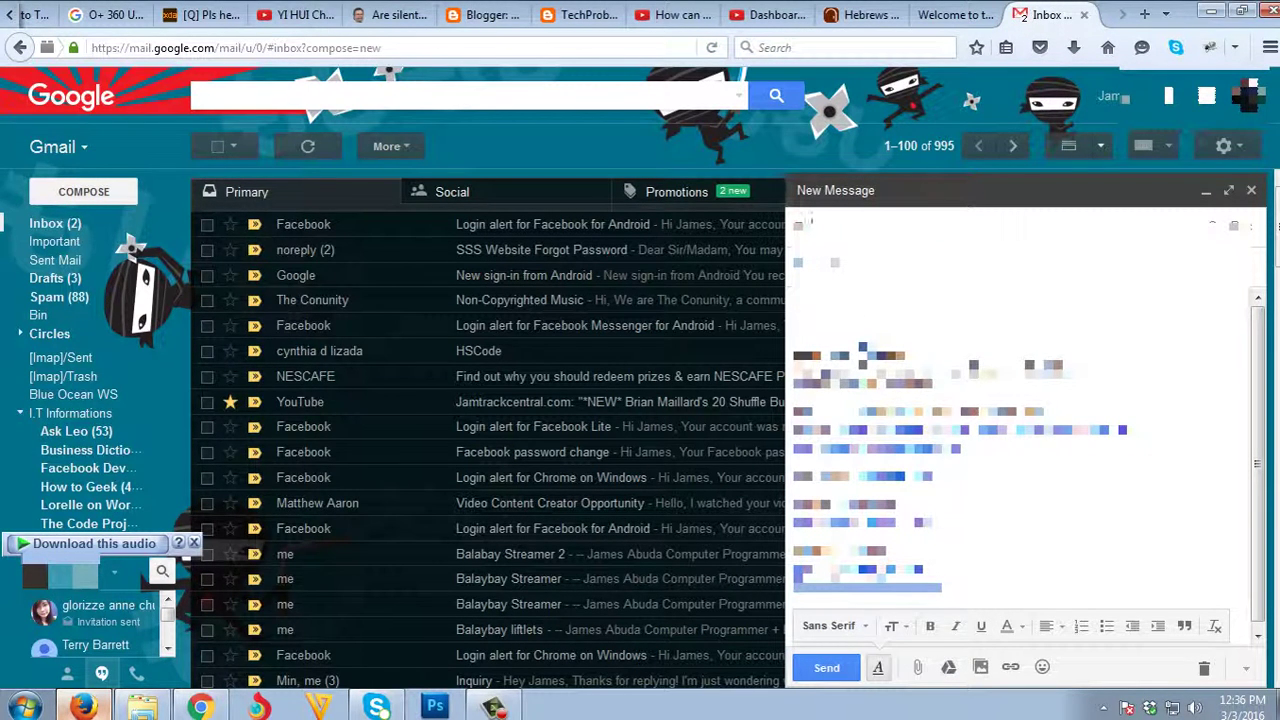
pyautogui.write('james')
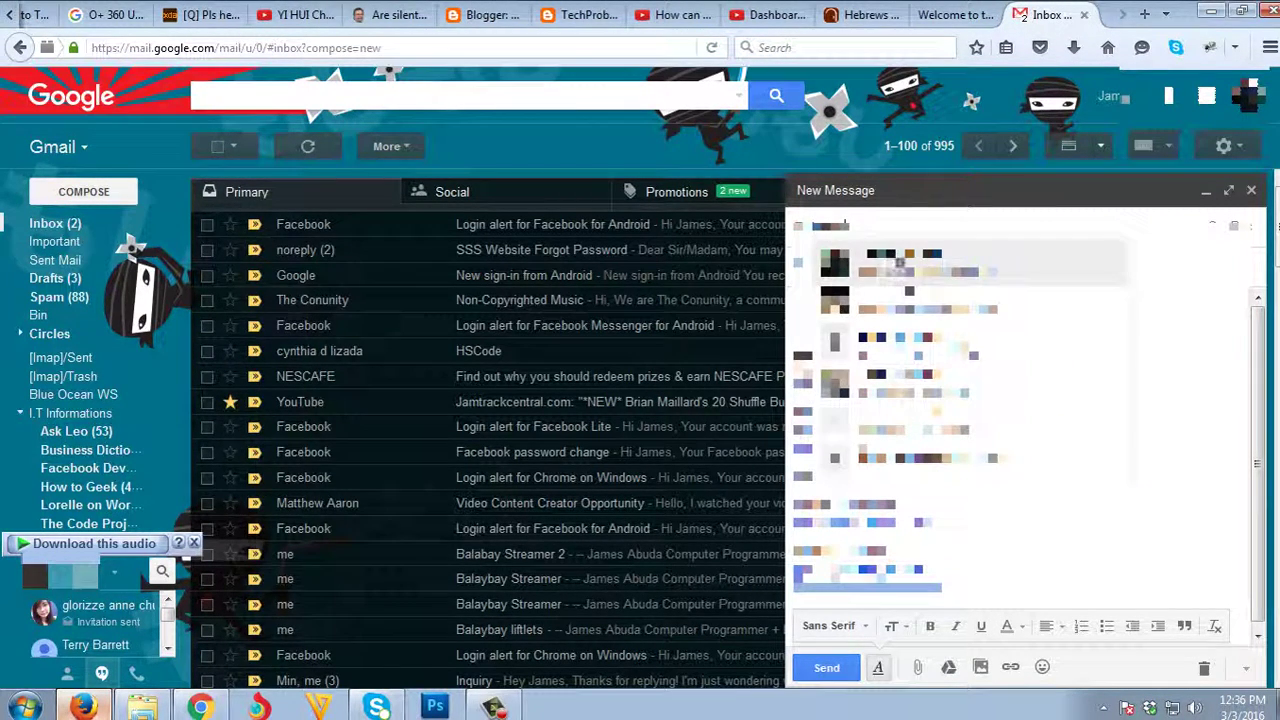
pyautogui.press('Return')
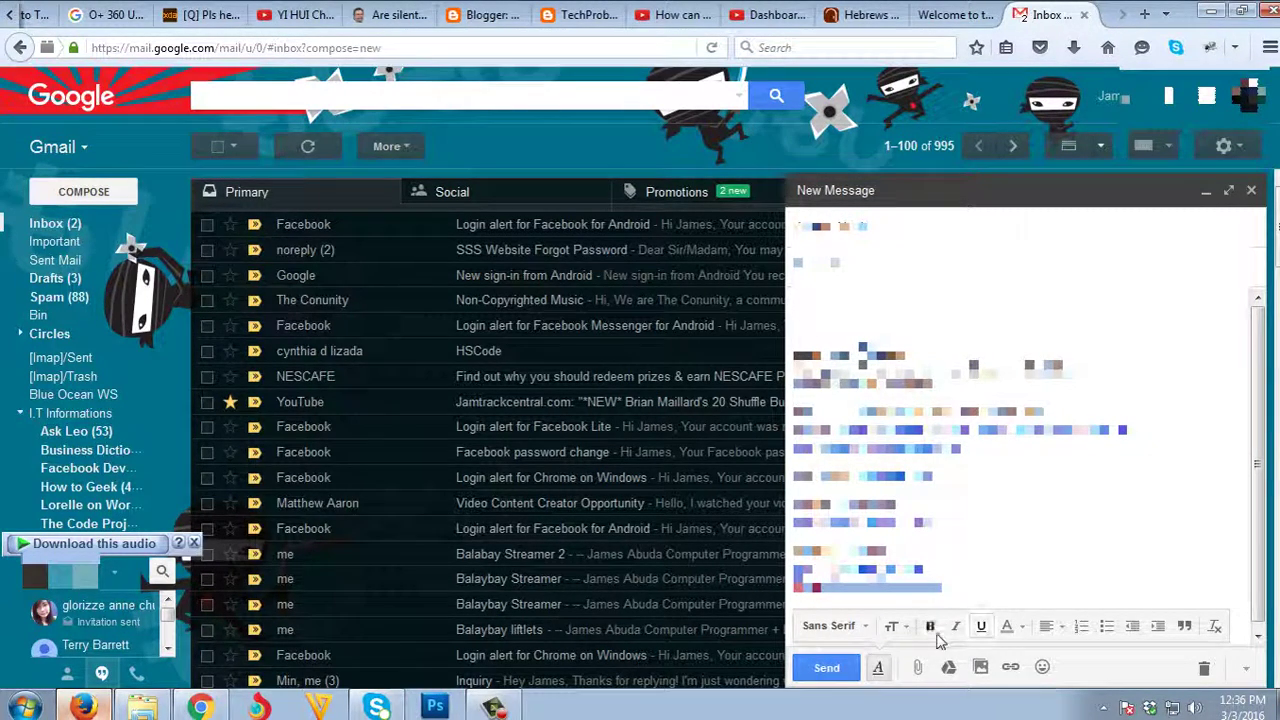
# - Attach C:\SMS.exe1 to the message
pyautogui.click(917, 667)
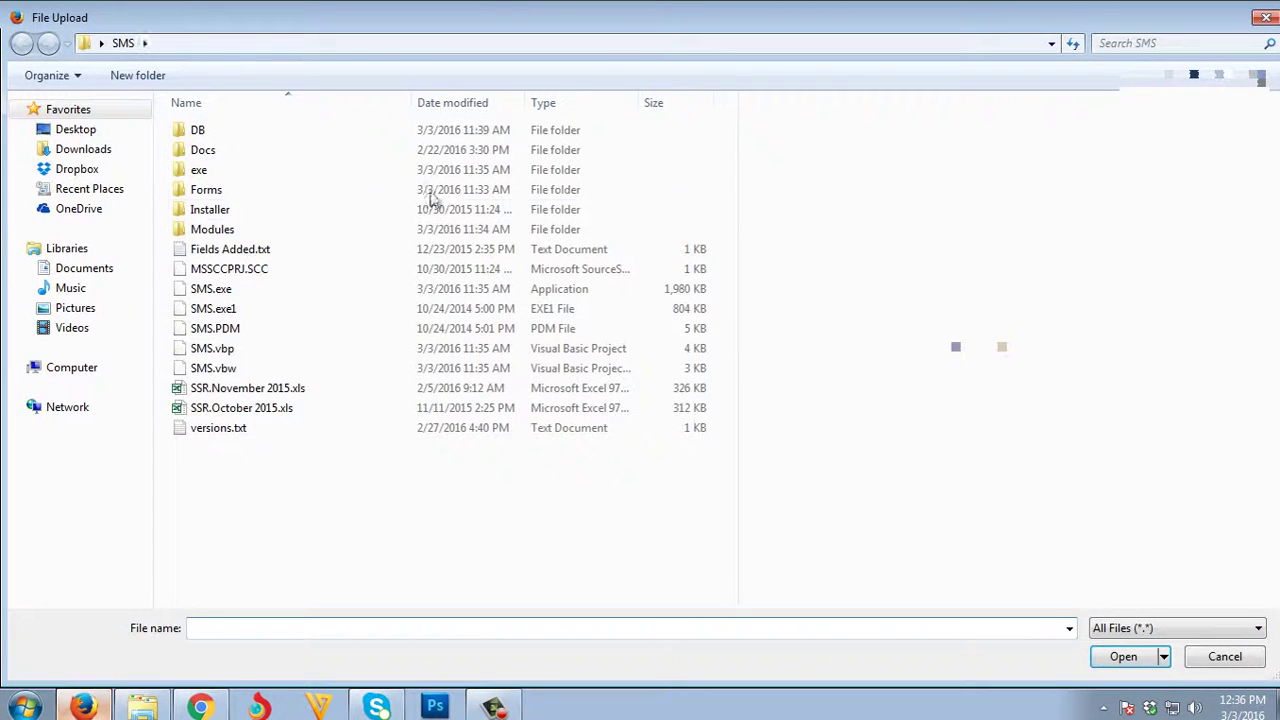
pyautogui.click(75, 392)
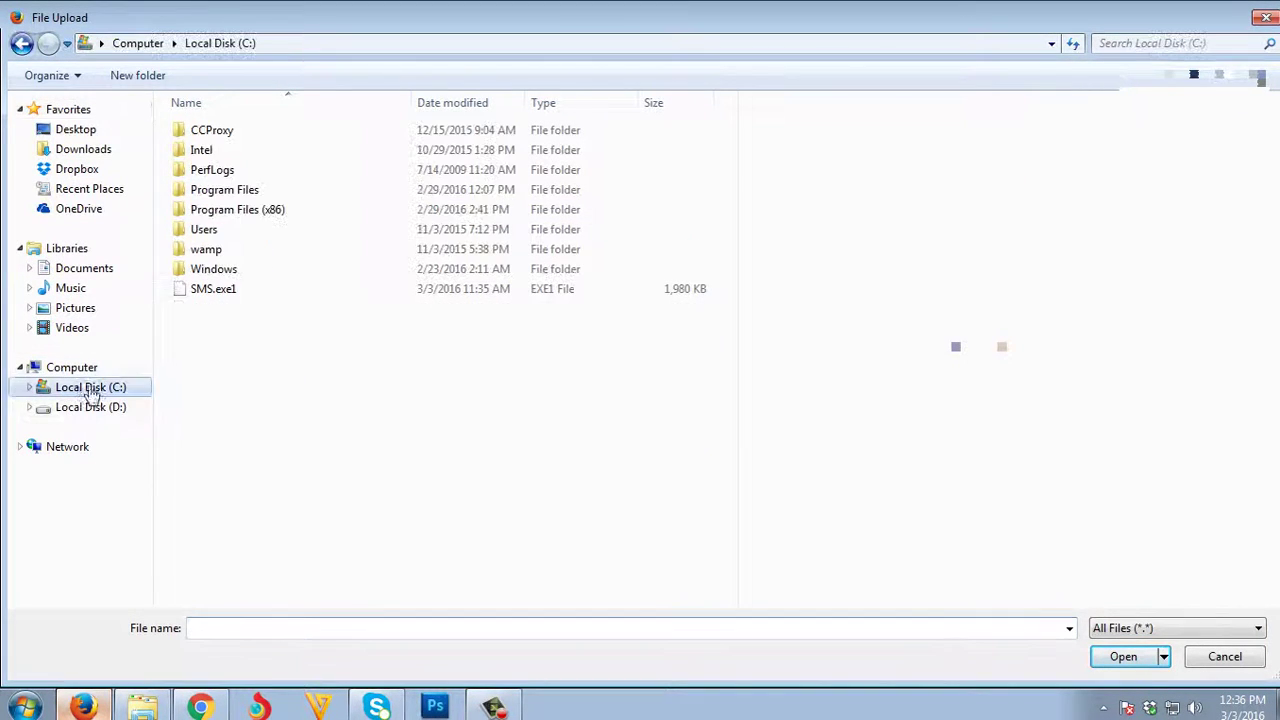
pyautogui.click(211, 290)
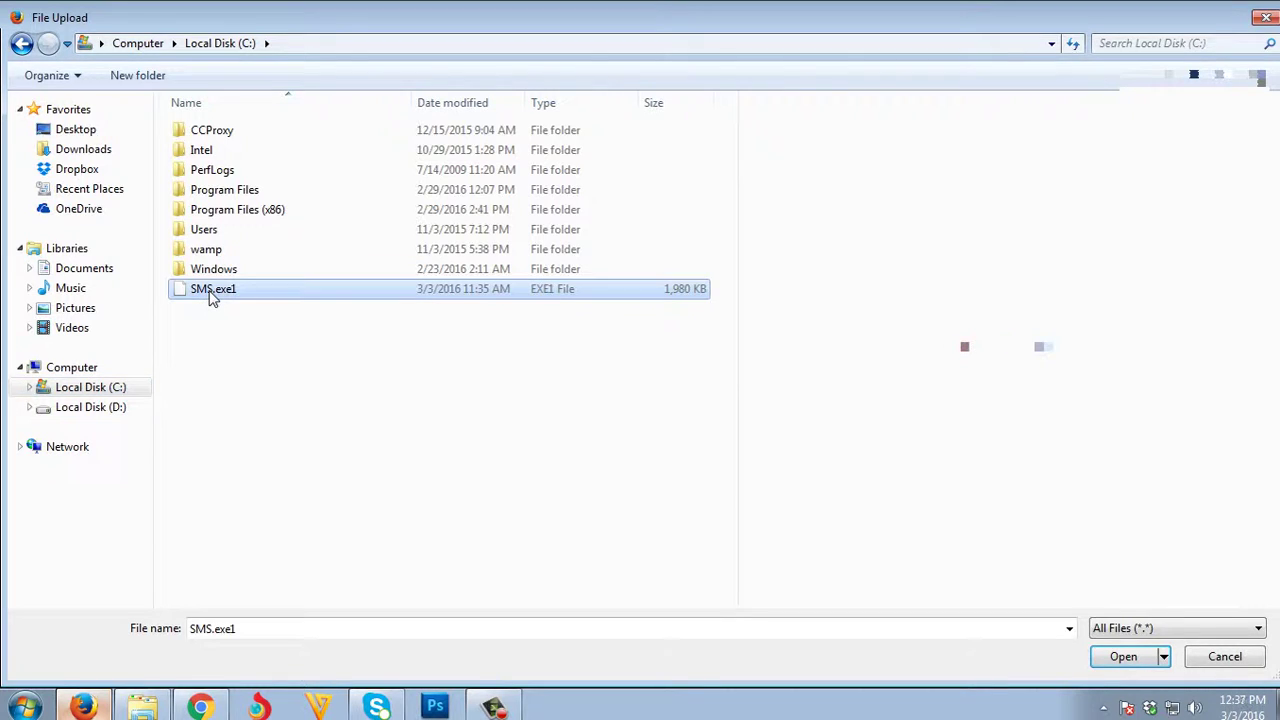
pyautogui.click(1123, 656)
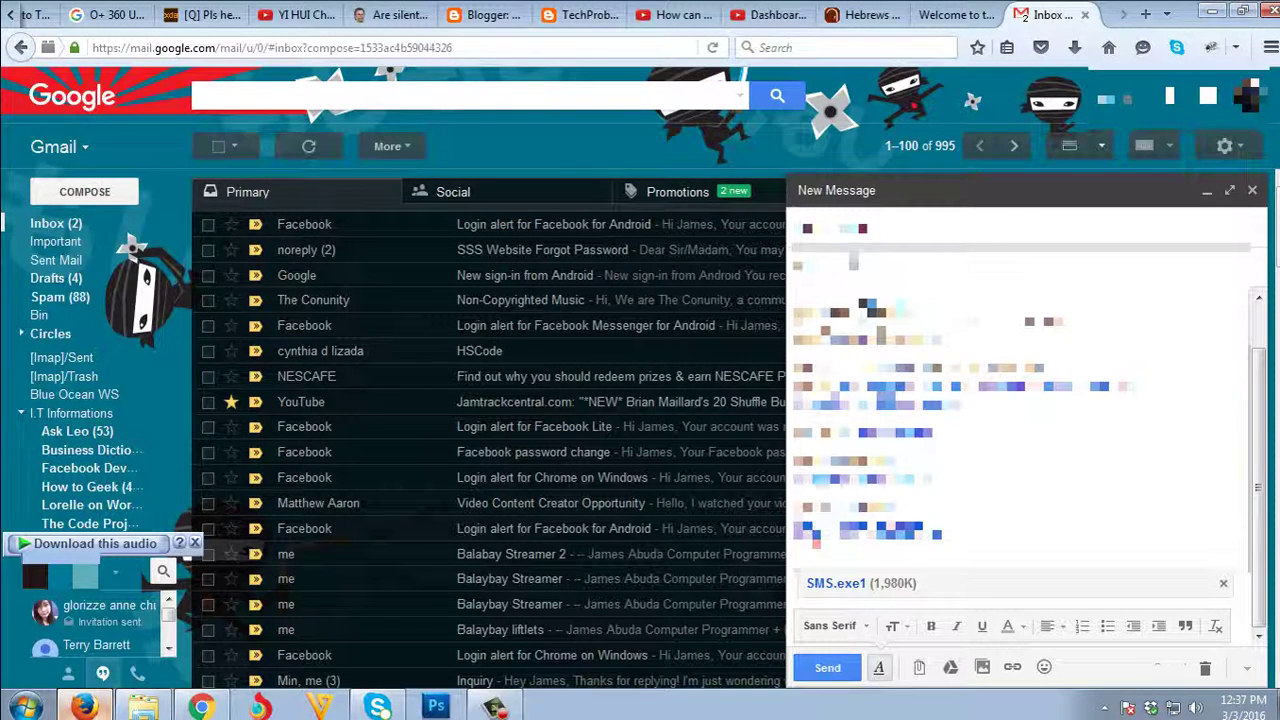
# - Send the email and open the received SMS message
pyautogui.click(828, 668)
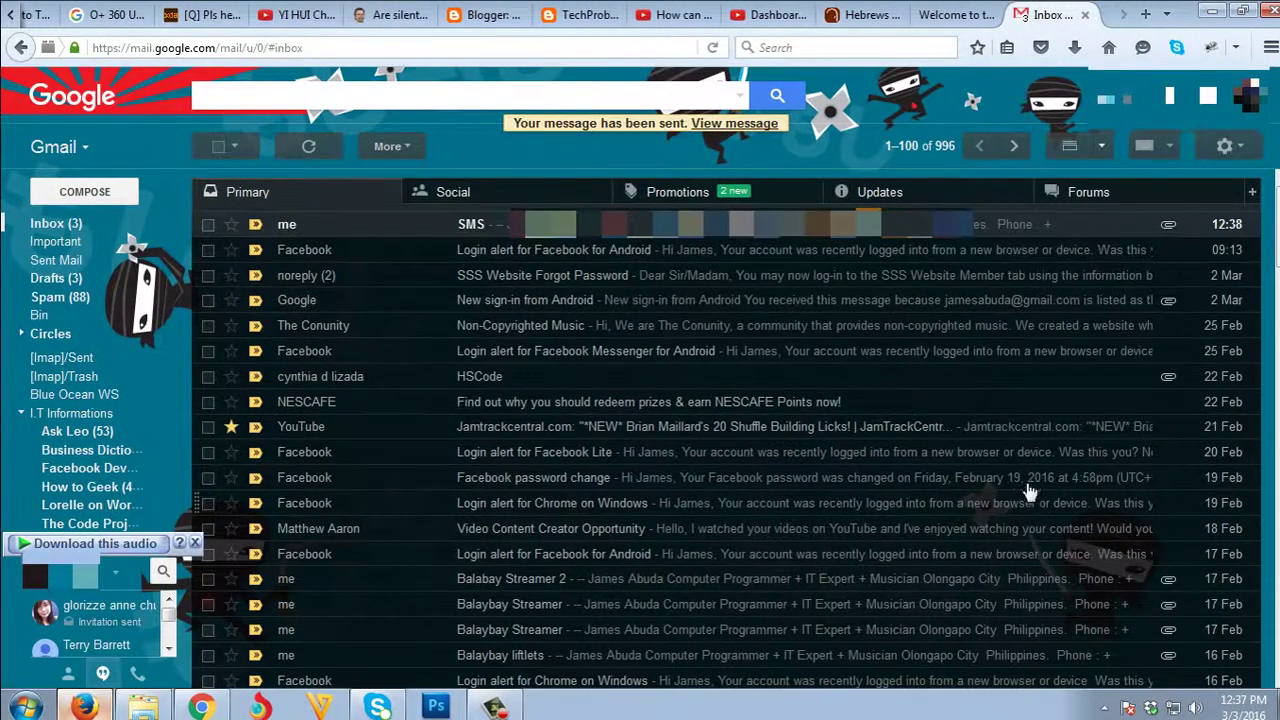
pyautogui.click(485, 228)
pyautogui.scroll(-3, 491, 366)
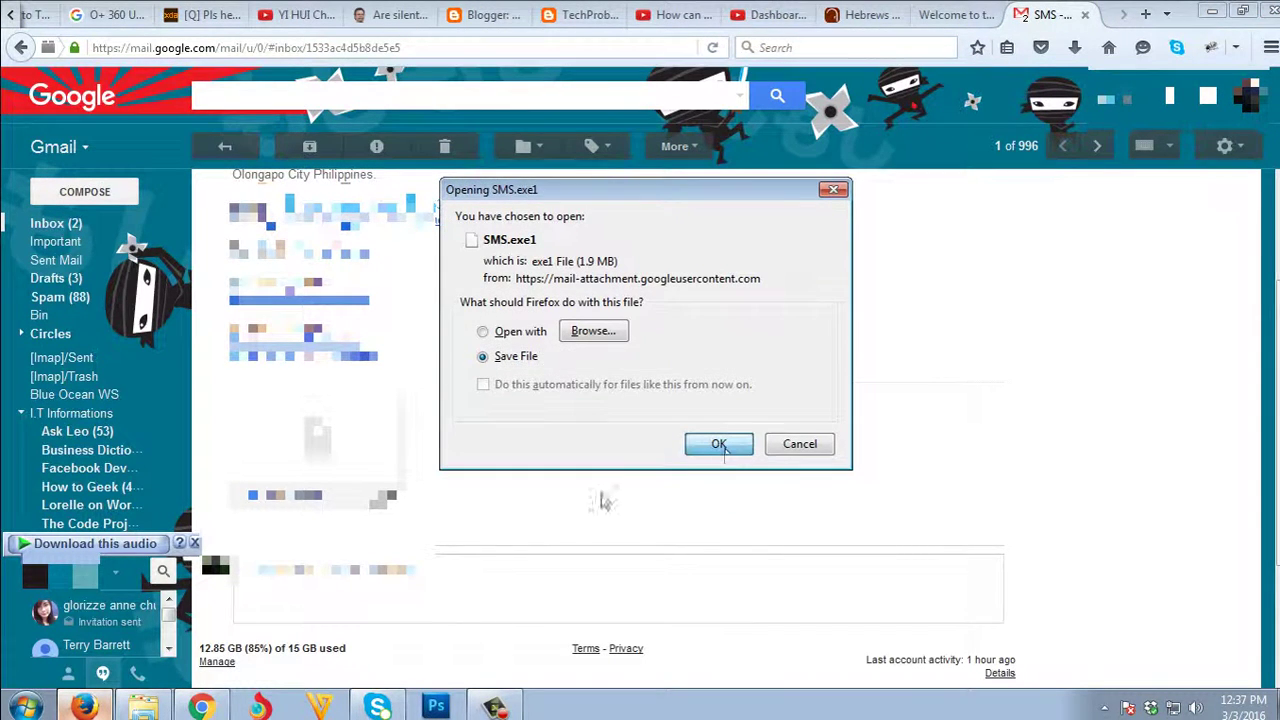
# - Save the SMS.exe1 attachment and open its containing Downloads folder
pyautogui.click(720, 447)
pyautogui.click(1075, 58)
pyautogui.rightClick(786, 124)
pyautogui.click(820, 160)
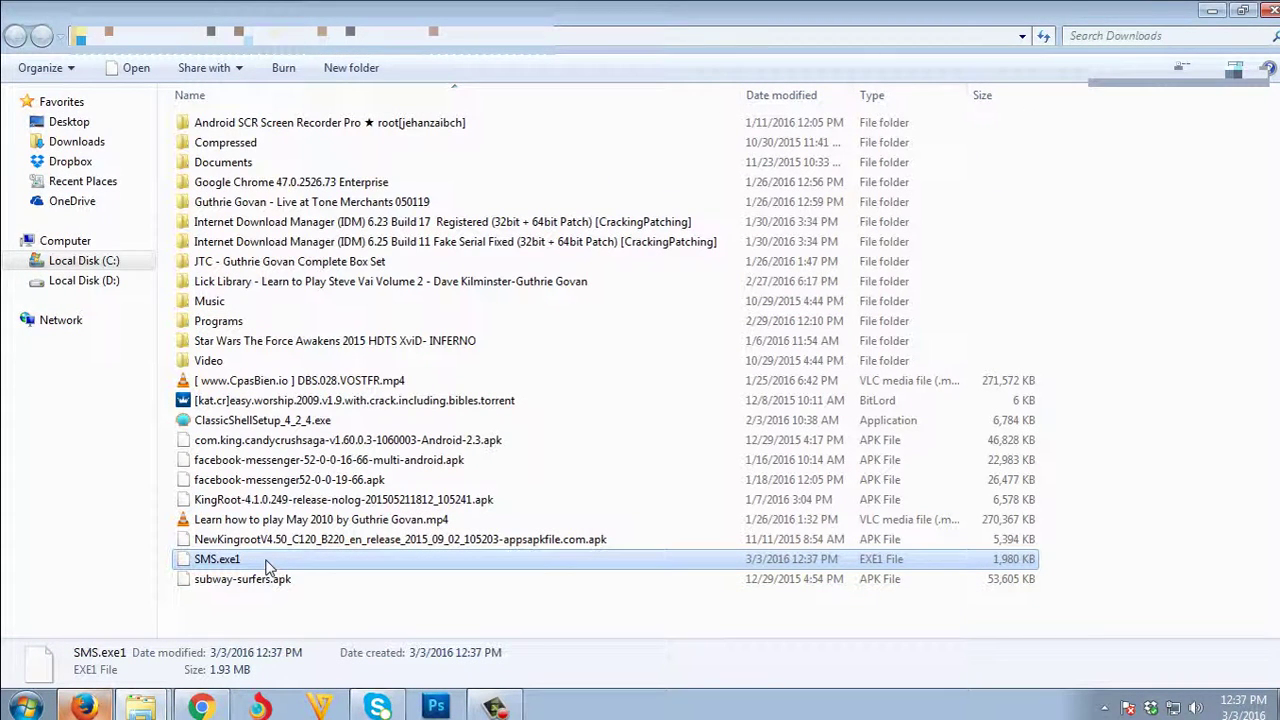
# - Rename the downloaded SMS.exe1 to SMS.exe by removing the trailing 1, accepting the warning
pyautogui.click(268, 567)
pyautogui.click(253, 560)
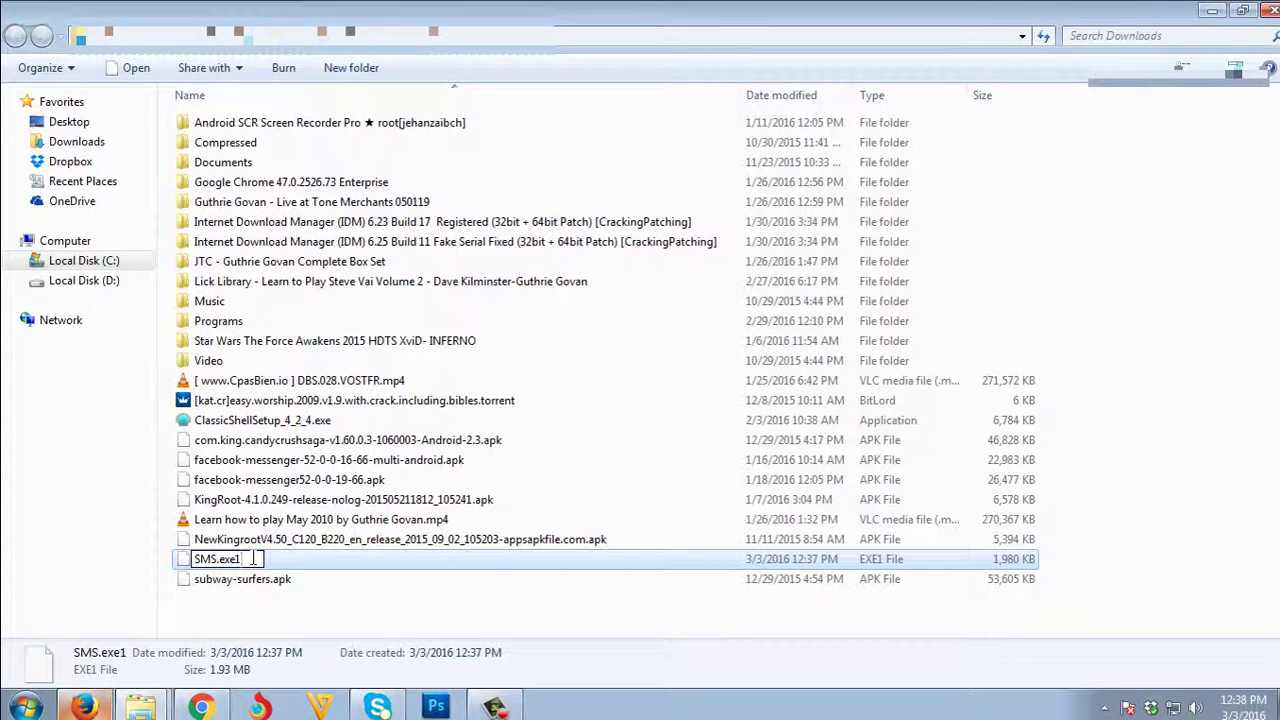
pyautogui.press('BackSpace')
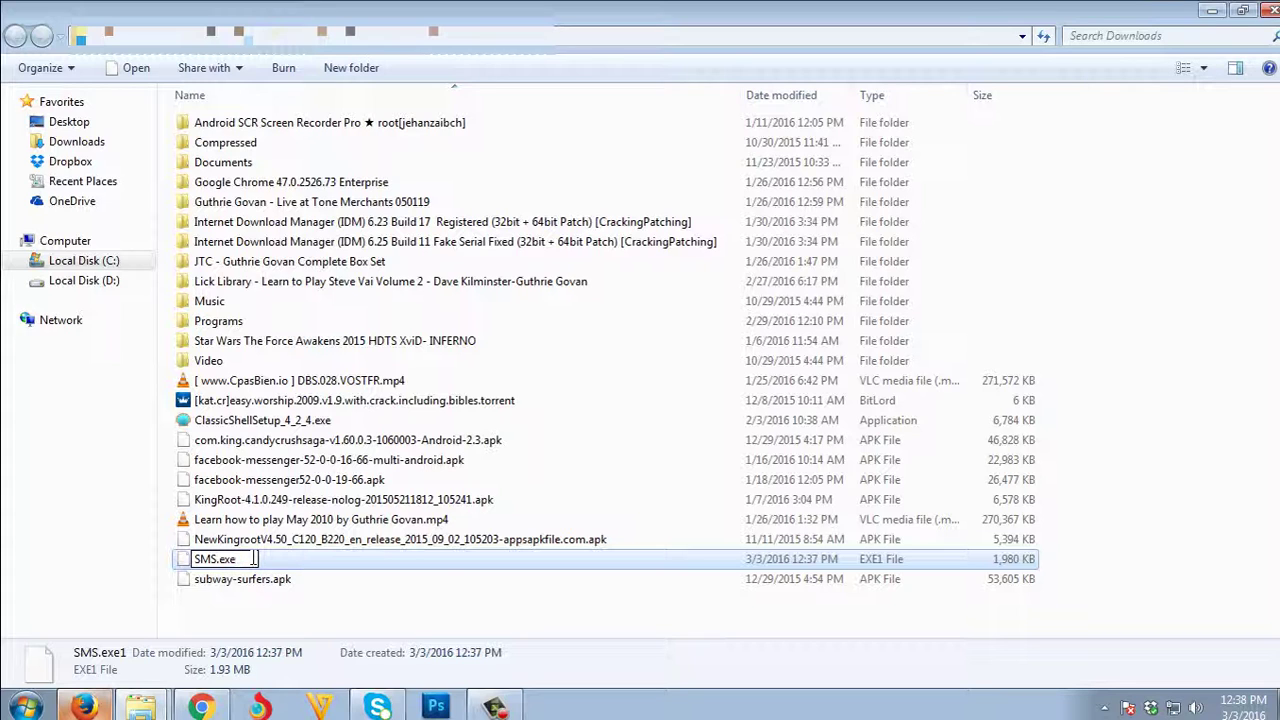
pyautogui.press('Return')
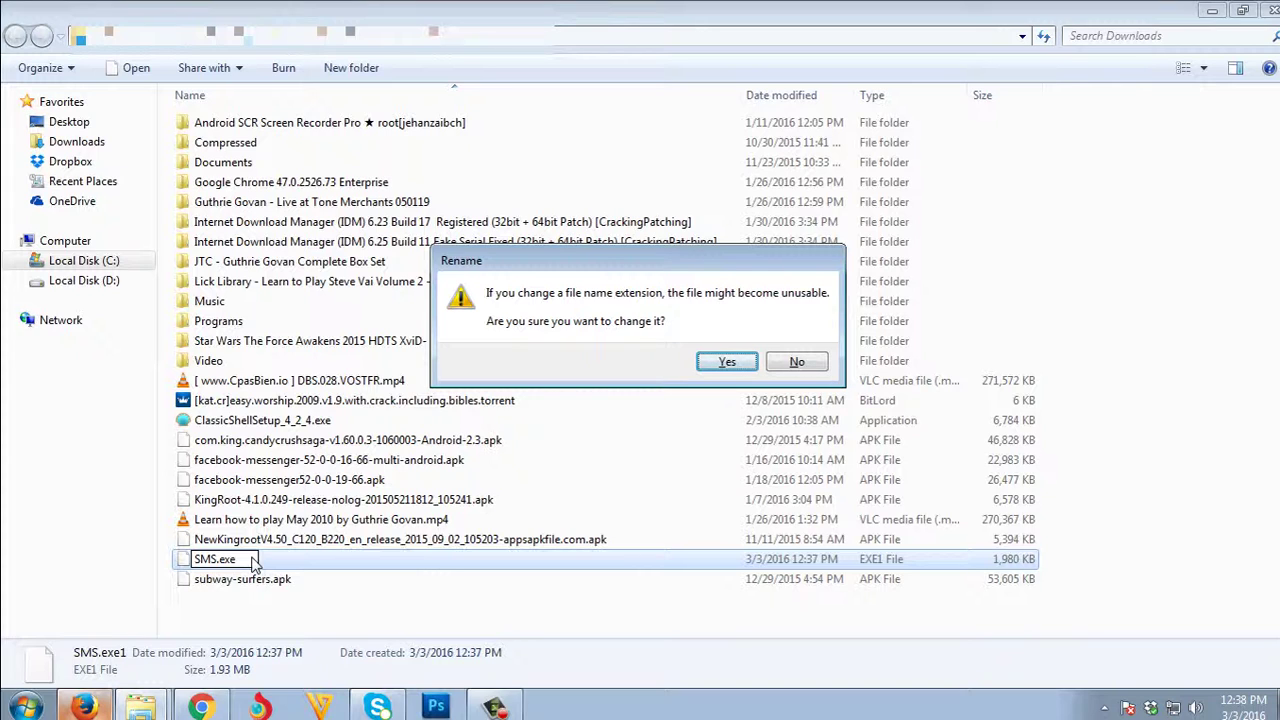
pyautogui.click(727, 362)
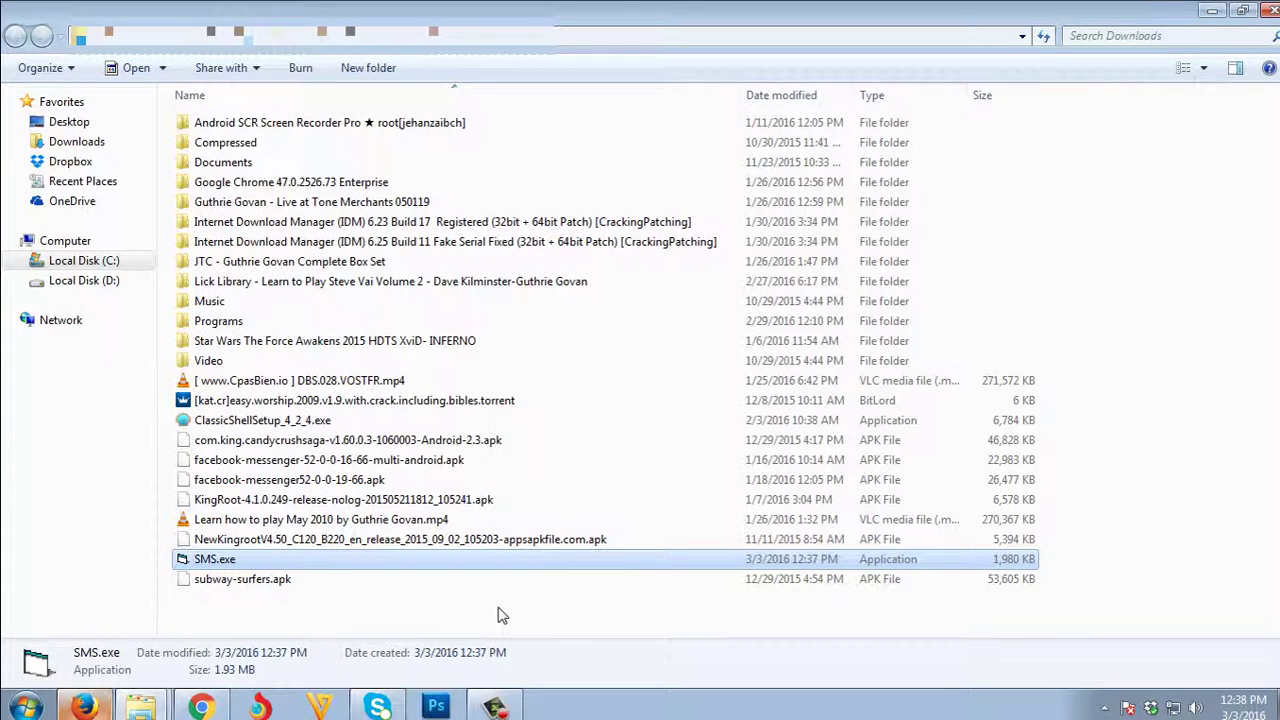